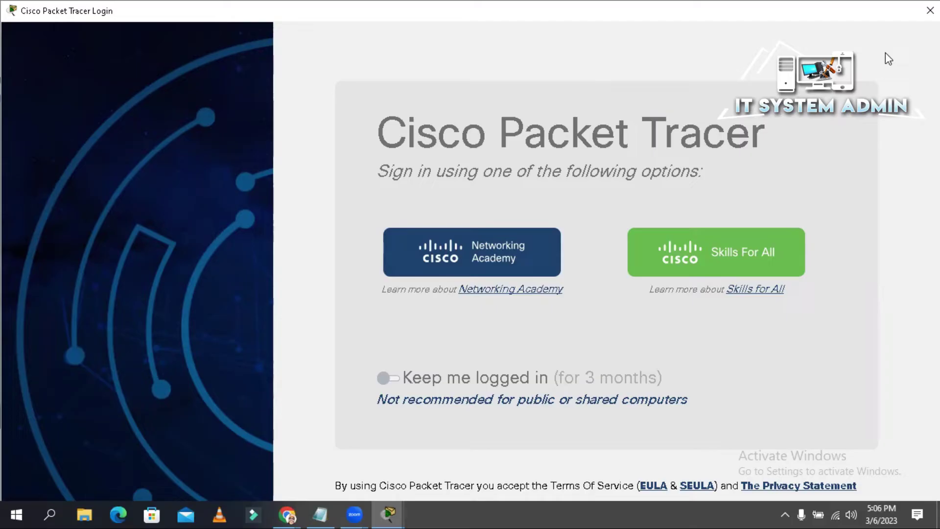
Step: Dismiss the Packet Tracer sign-in and login error, then search 'firewall' to open Windows Defender Firewall with Advanced Security
click(931, 11)
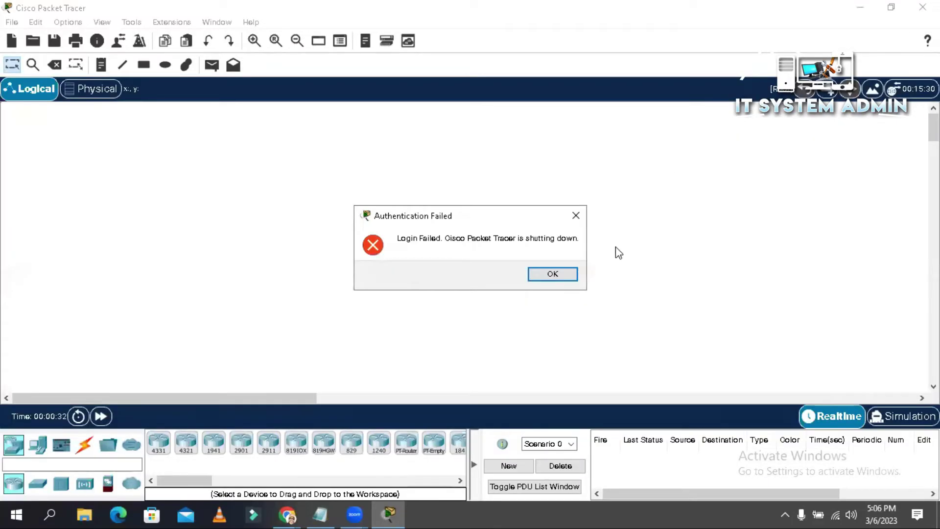
click(534, 277)
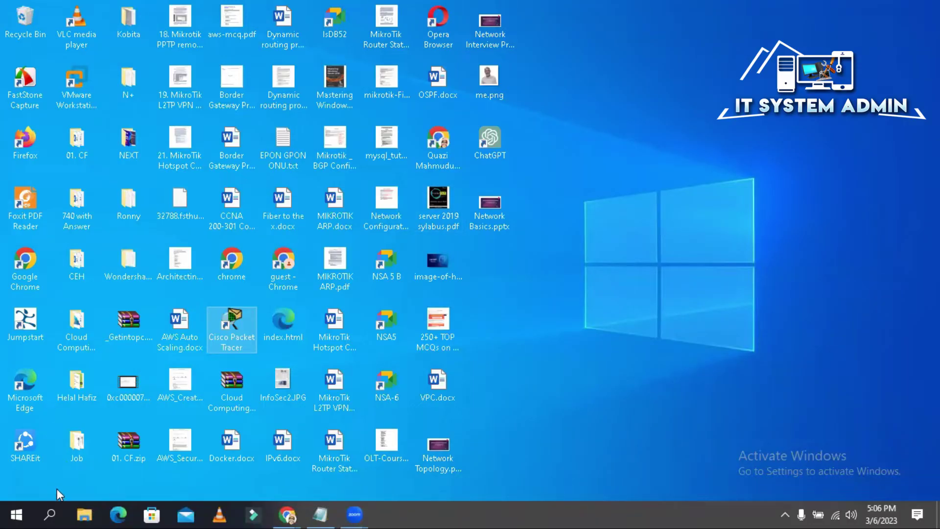
click(51, 513)
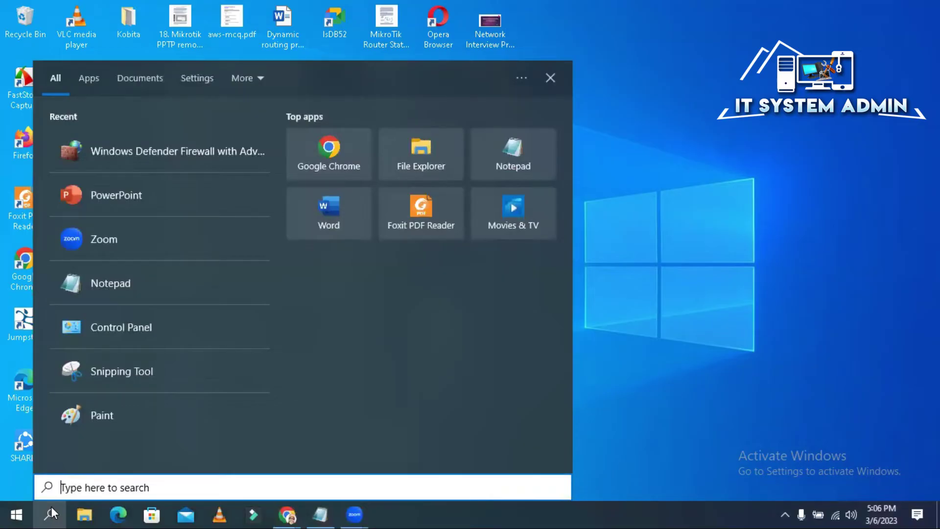
text(fi)
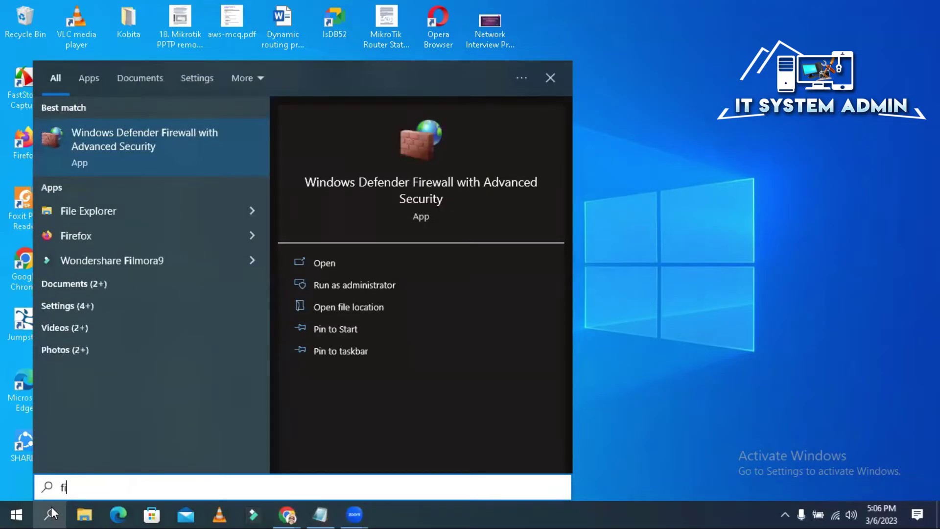
text(rewa)
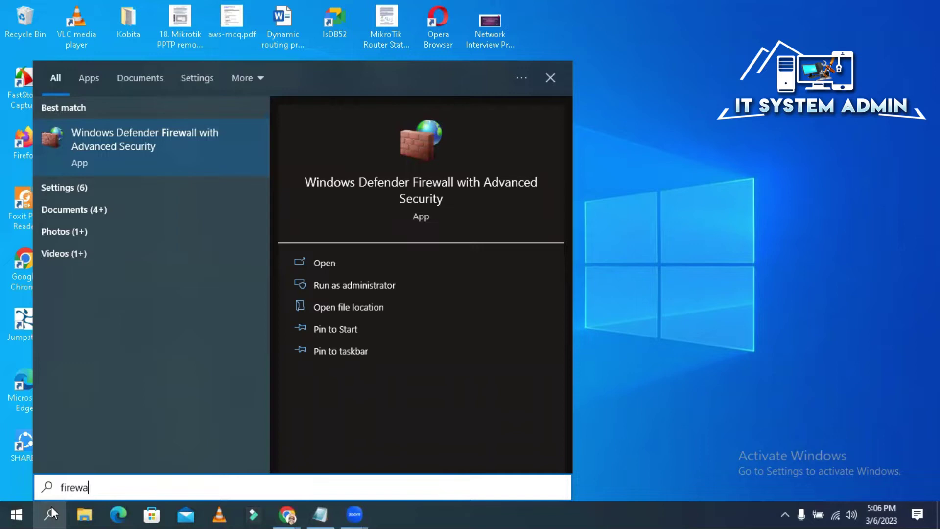
text(ll)
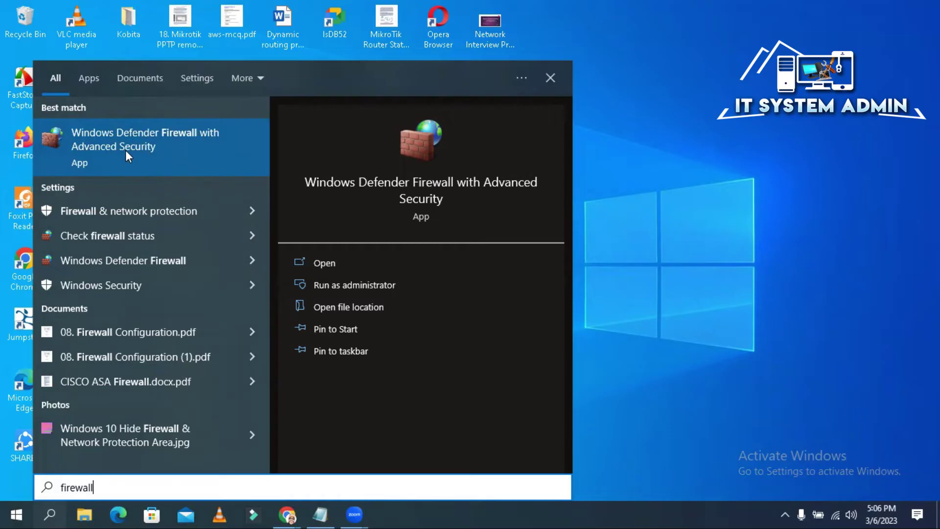
click(155, 146)
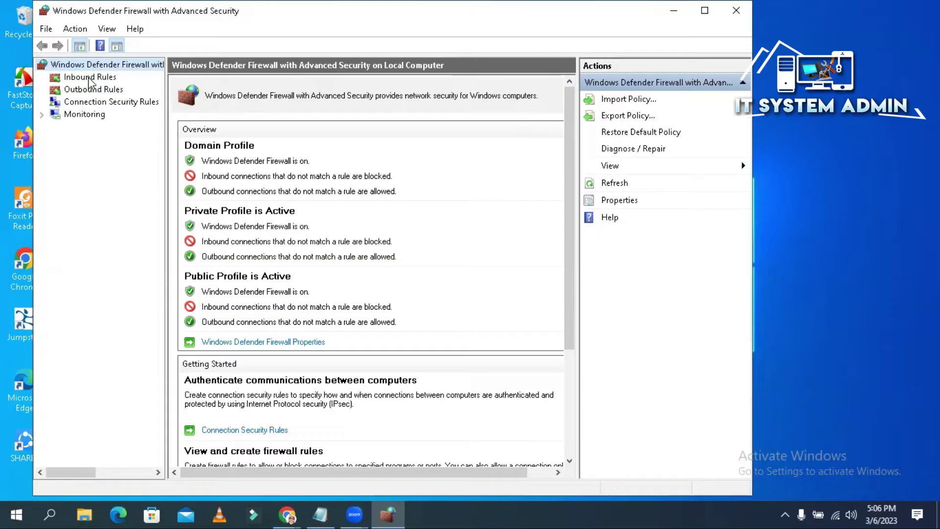
Step: Start a new inbound Program rule under Inbound Rules and browse Local Disk (C:) for the executable
click(90, 77)
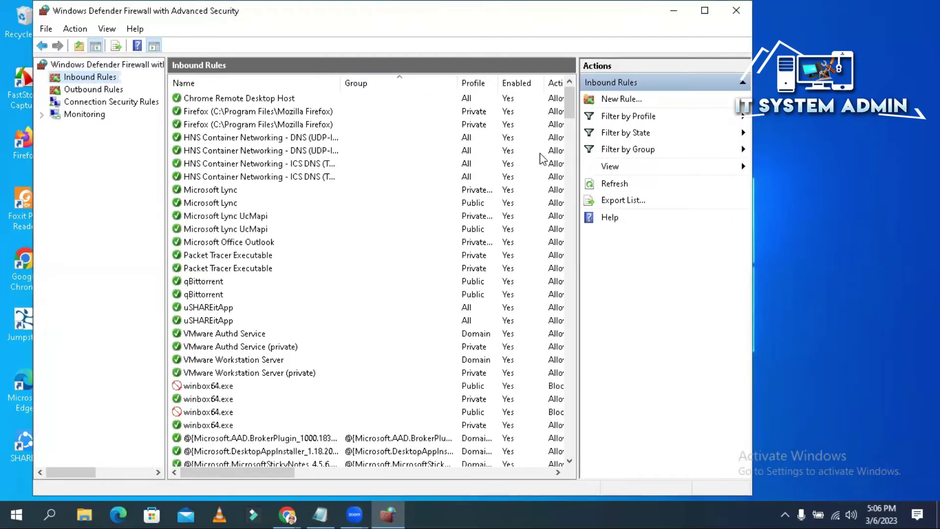
click(629, 100)
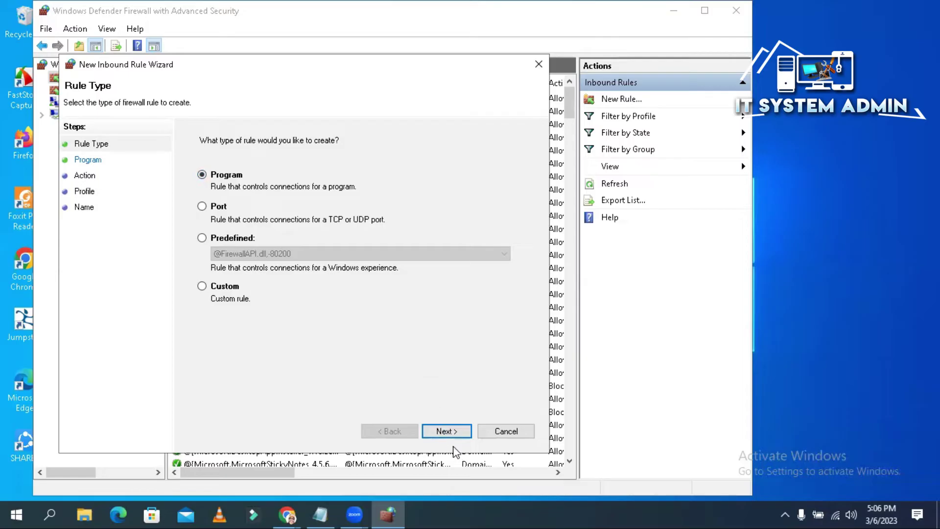
click(447, 431)
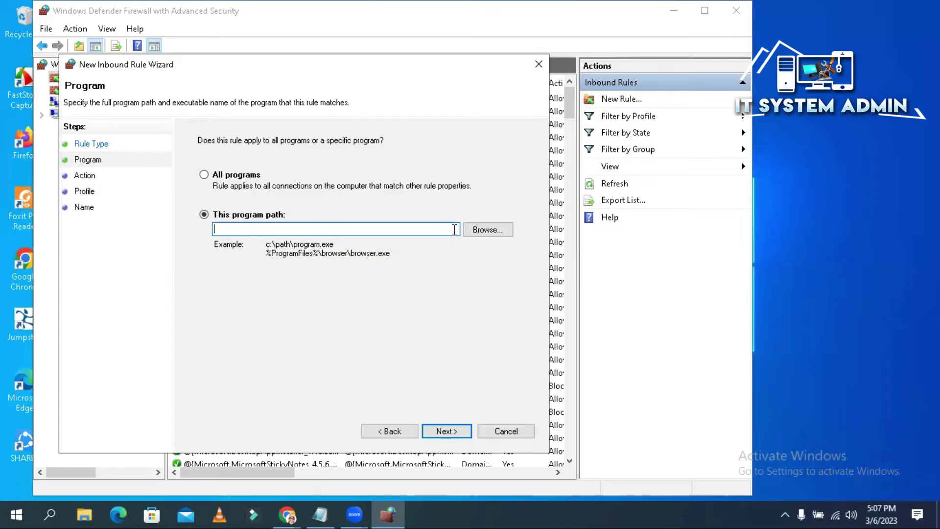
click(482, 230)
click(120, 292)
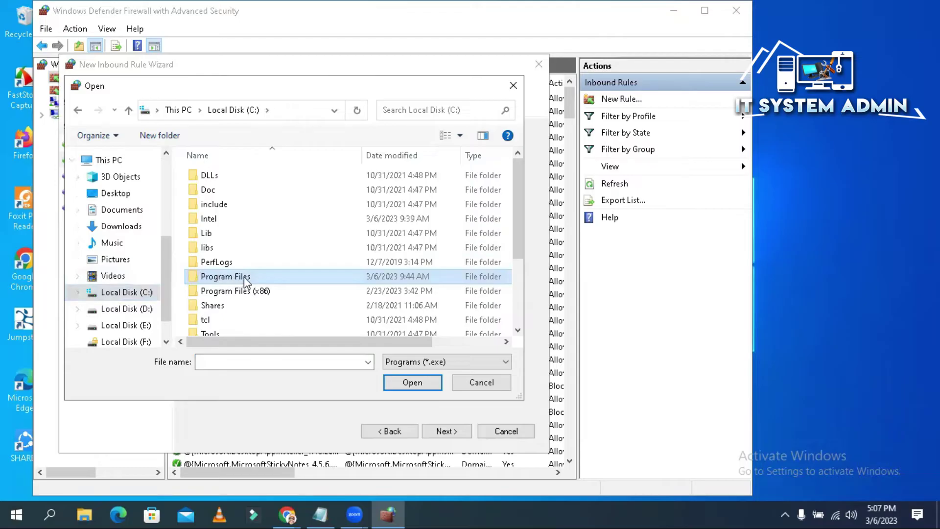
Step: Select PacketTracer.exe in Program Files\Cisco Packet Tracer 8.0.1\bin as the inbound rule's program
double_click(259, 277)
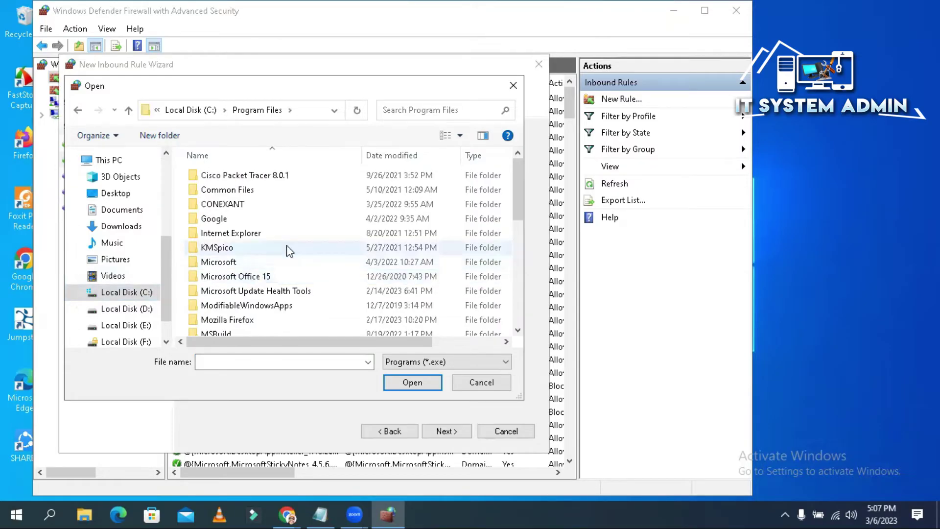
click(271, 175)
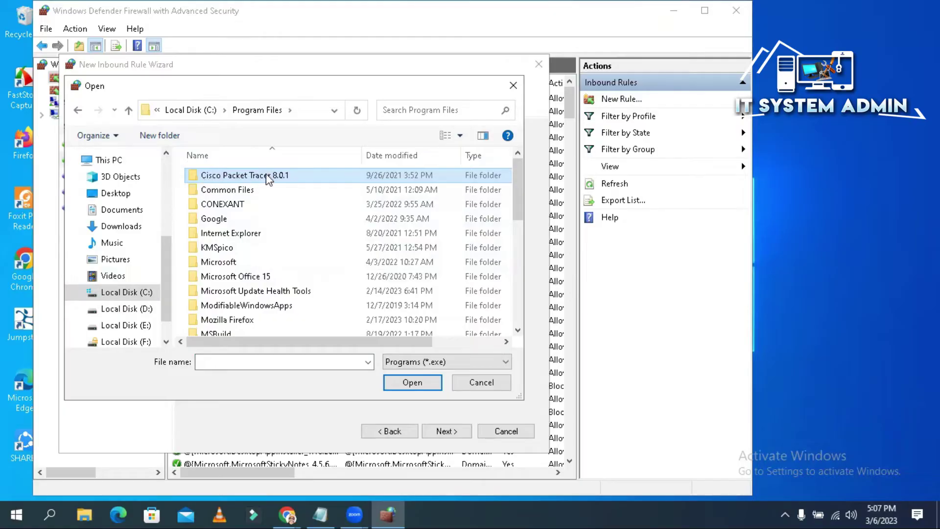
double_click(294, 175)
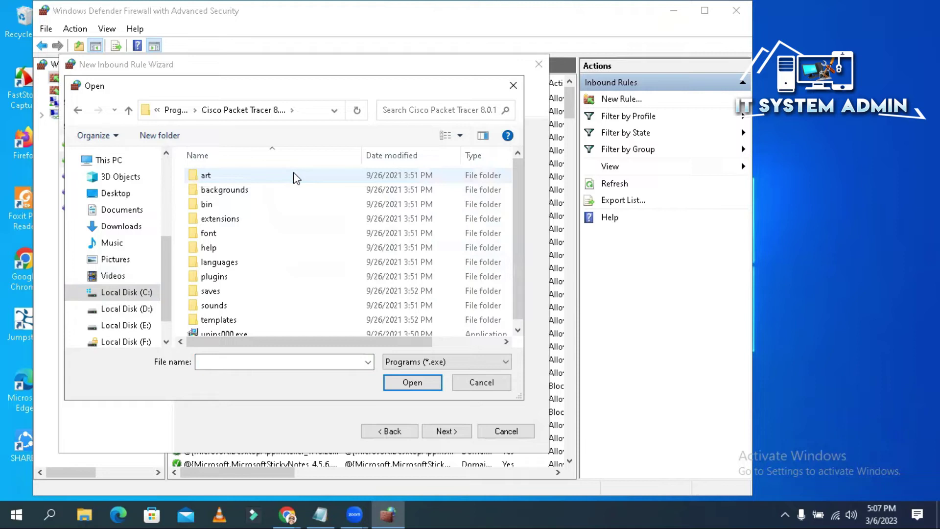
click(213, 203)
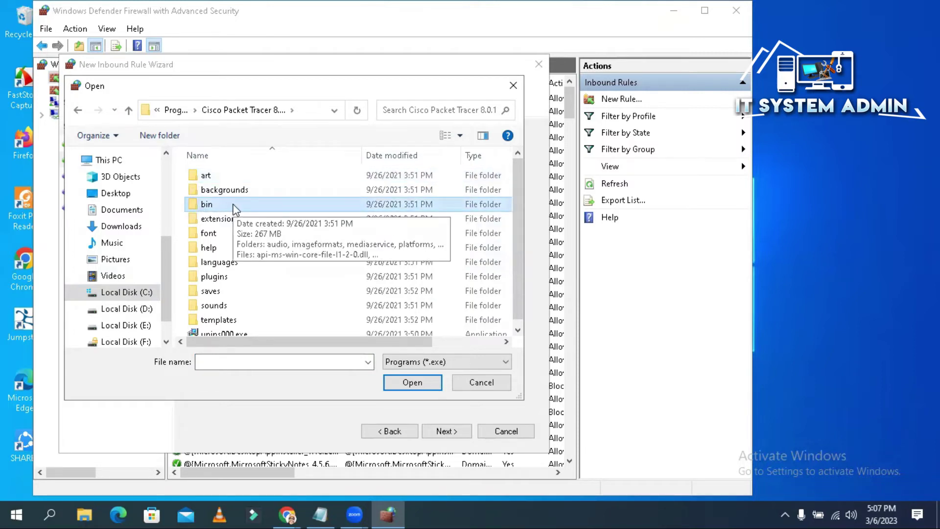
double_click(263, 206)
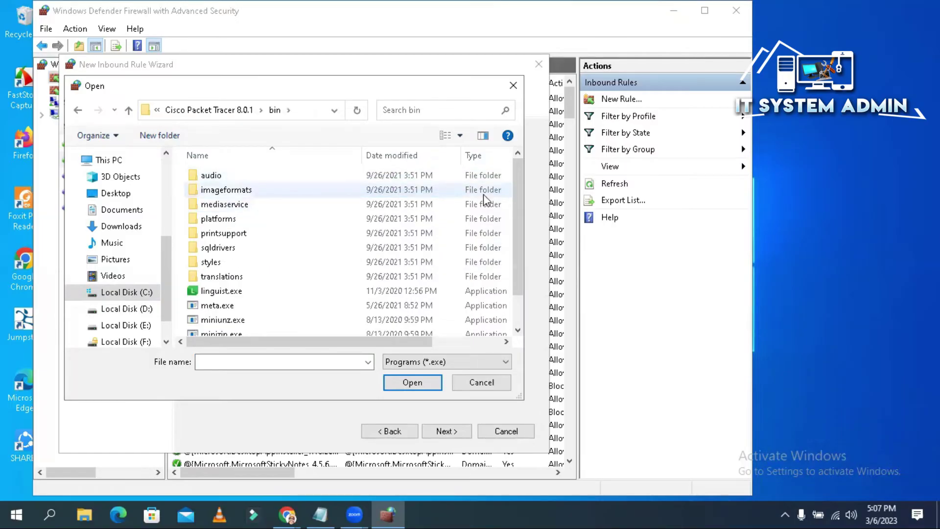
scroll(516, 243, down, 1)
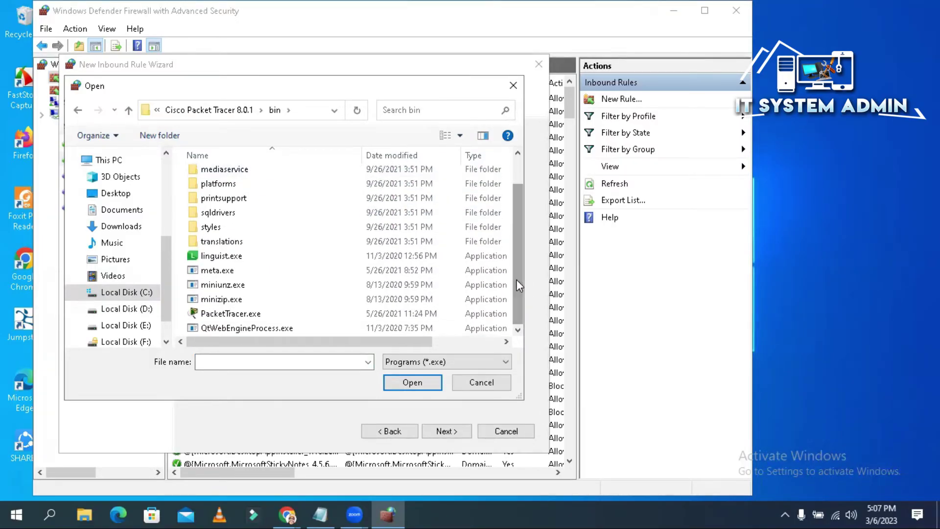
click(241, 317)
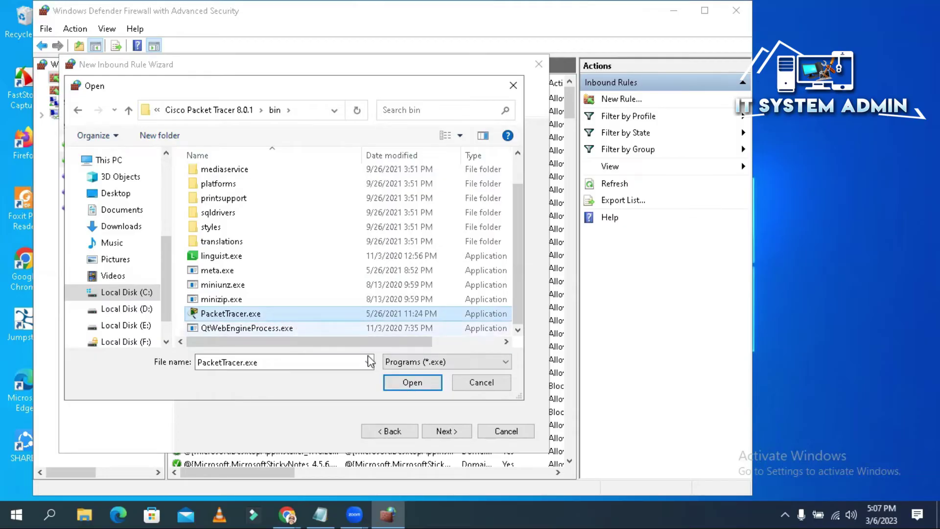
click(407, 387)
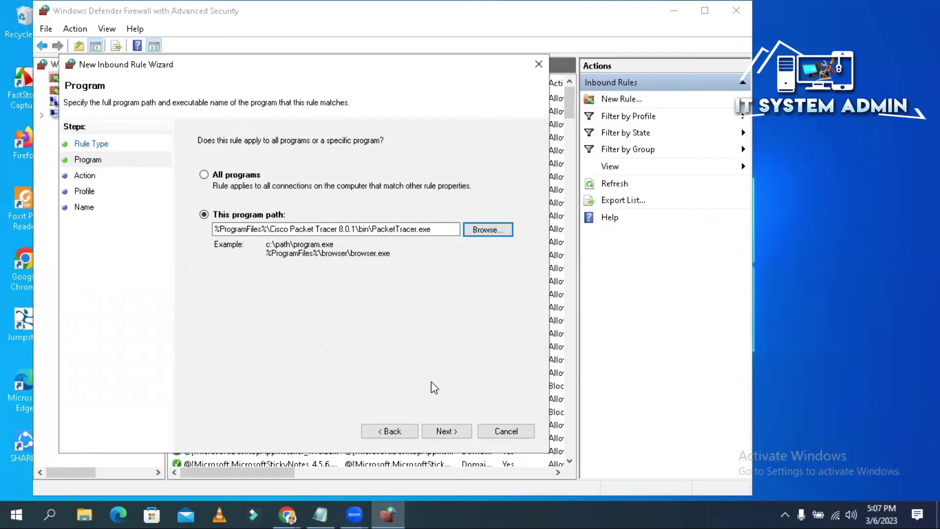
Step: Set the inbound rule to Block the connection on Domain, Private and Public, naming it 'Cisco Packet Tracer'
click(446, 431)
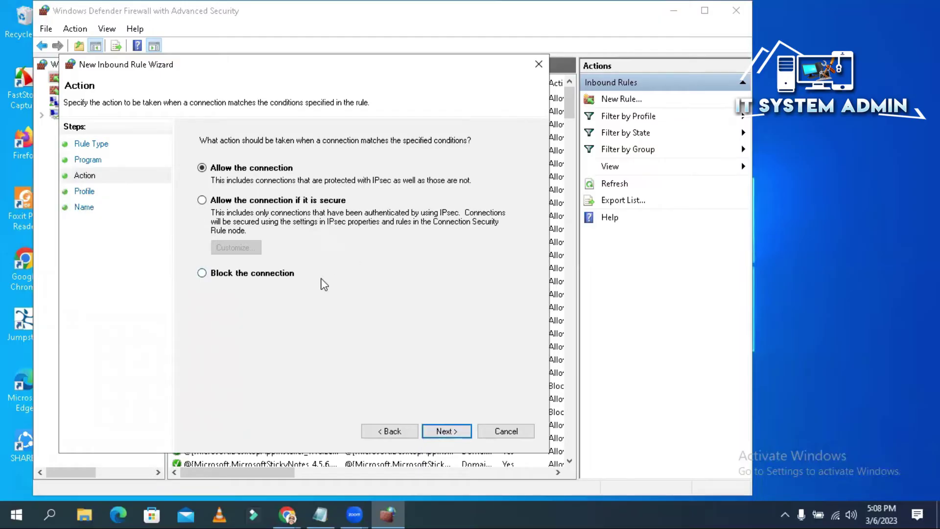
click(244, 275)
click(447, 431)
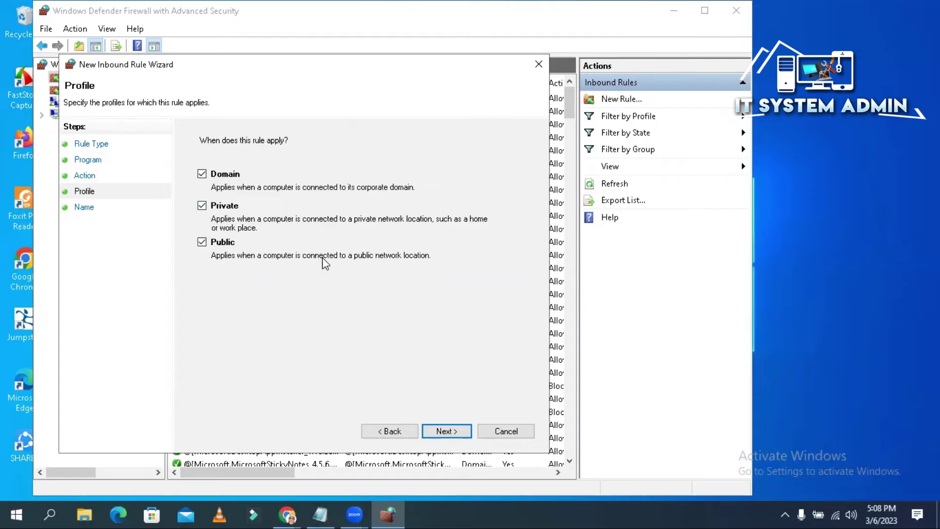
click(446, 433)
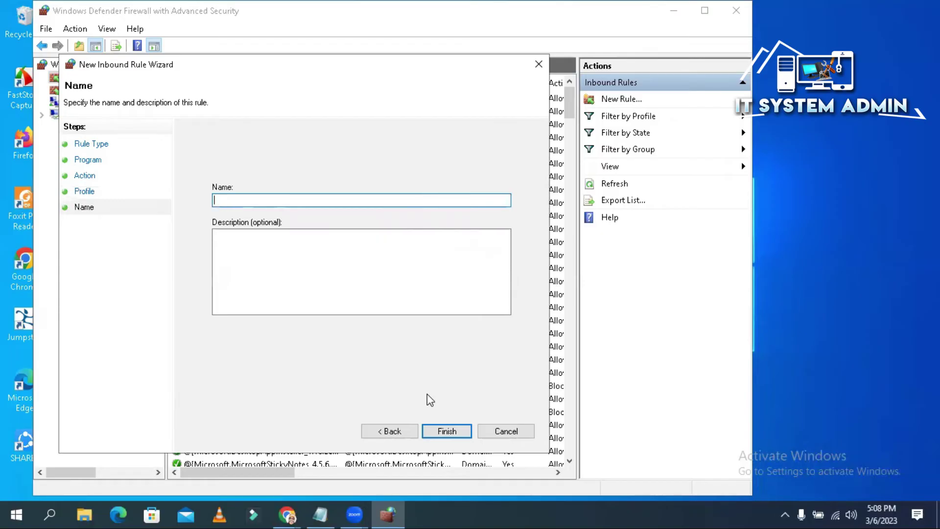
text(Cisco Packet Tracer)
Step: Save the inbound rule, then start a New Outbound Rule of type Program under Outbound Rules
click(447, 431)
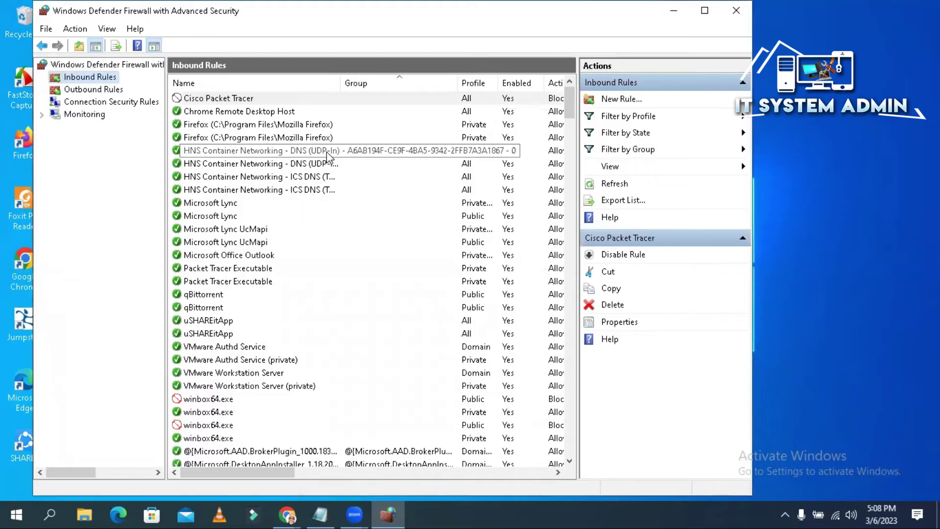
click(106, 93)
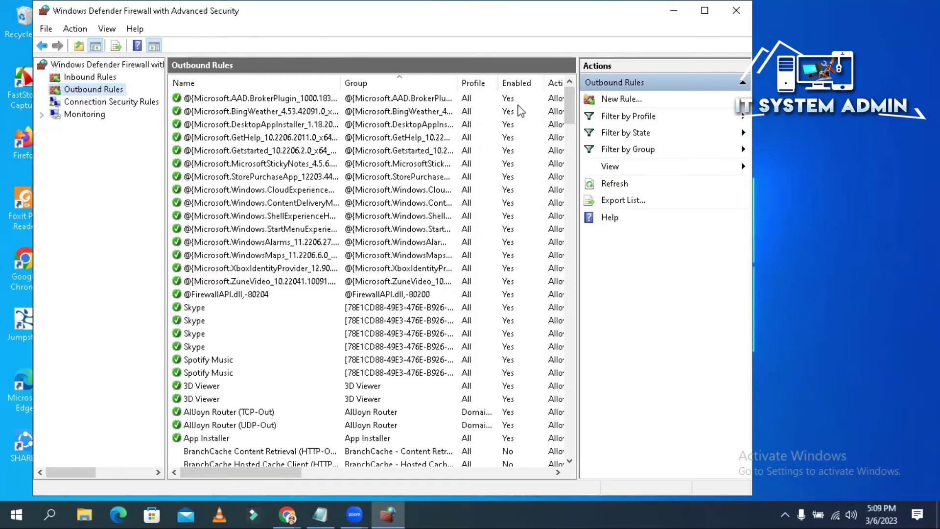
click(627, 102)
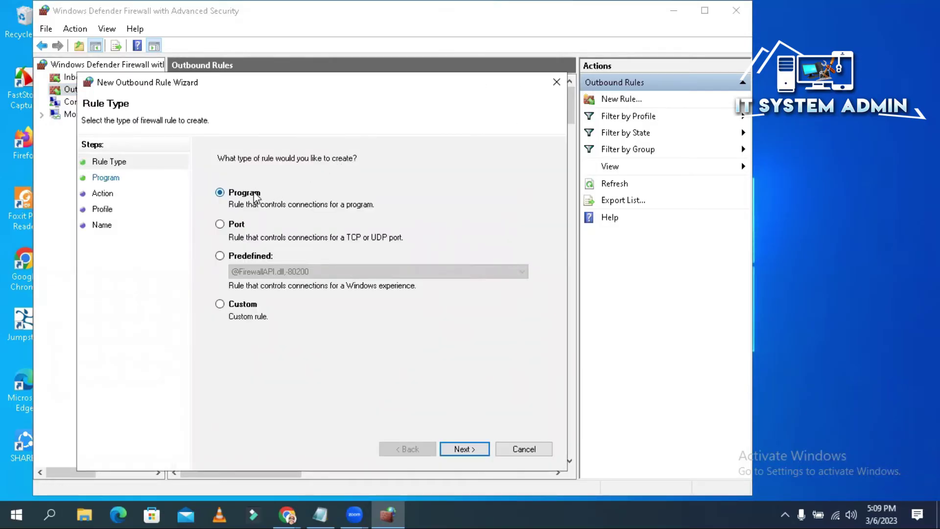
Step: Point the outbound rule at %ProgramFiles%\Cisco Packet Tracer 8.0.1\bin\PacketTracer.exe
click(454, 449)
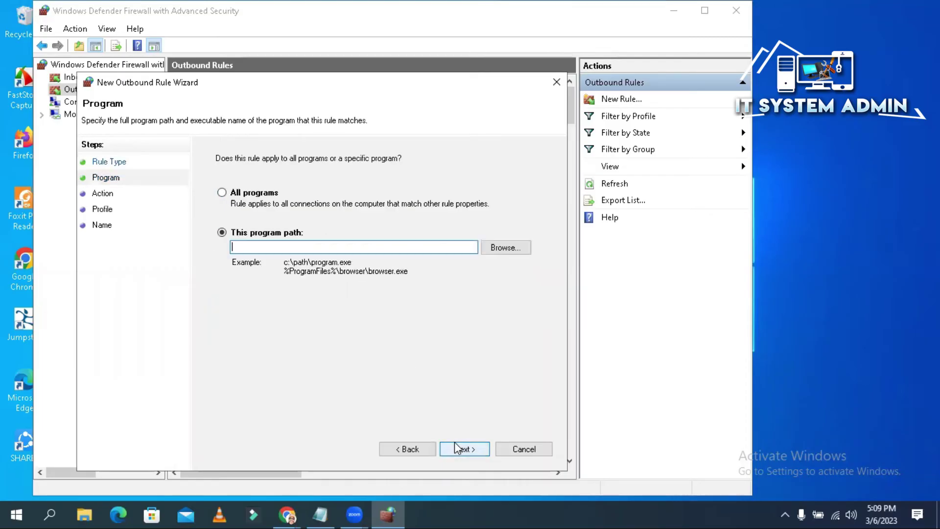
click(510, 248)
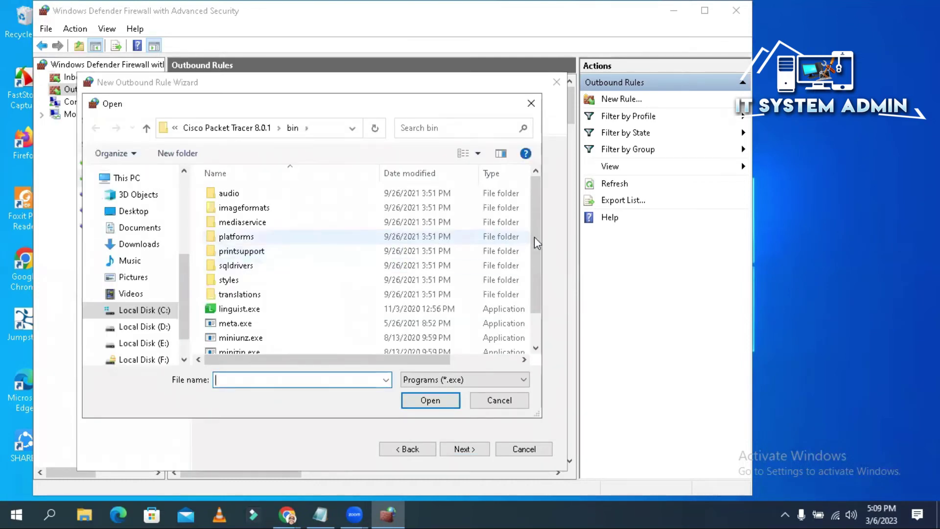
scroll(533, 235, down, 1)
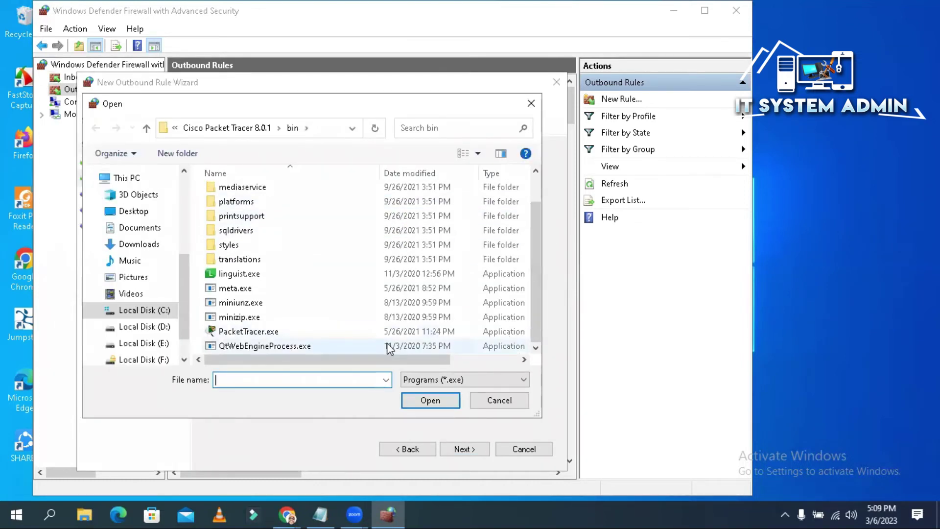
click(326, 332)
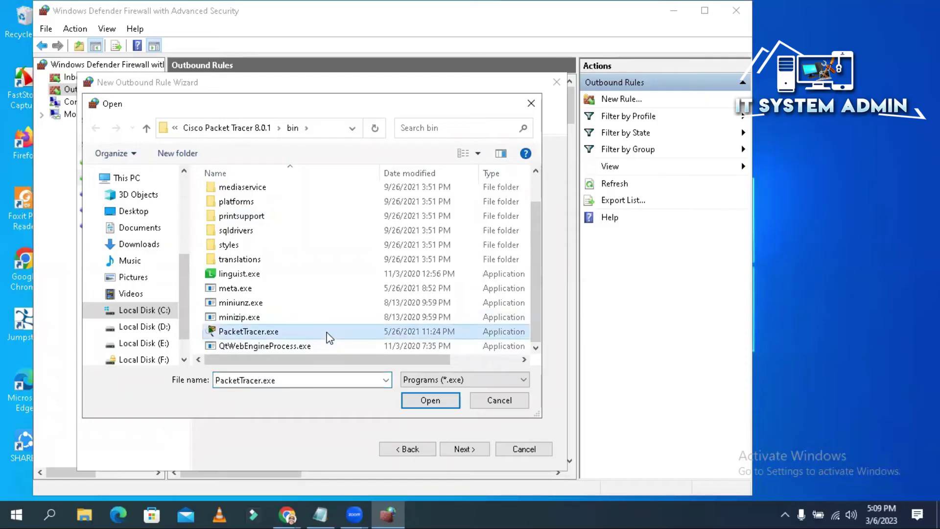
click(430, 400)
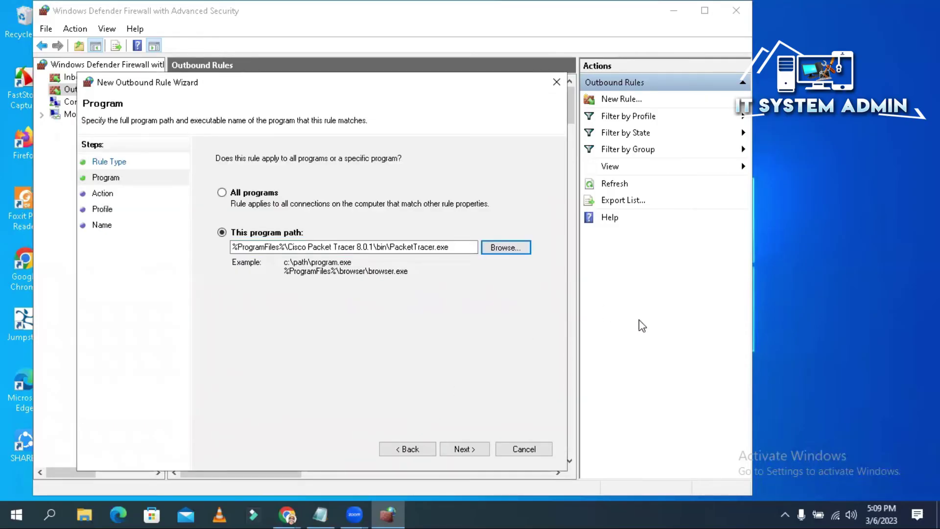
click(646, 276)
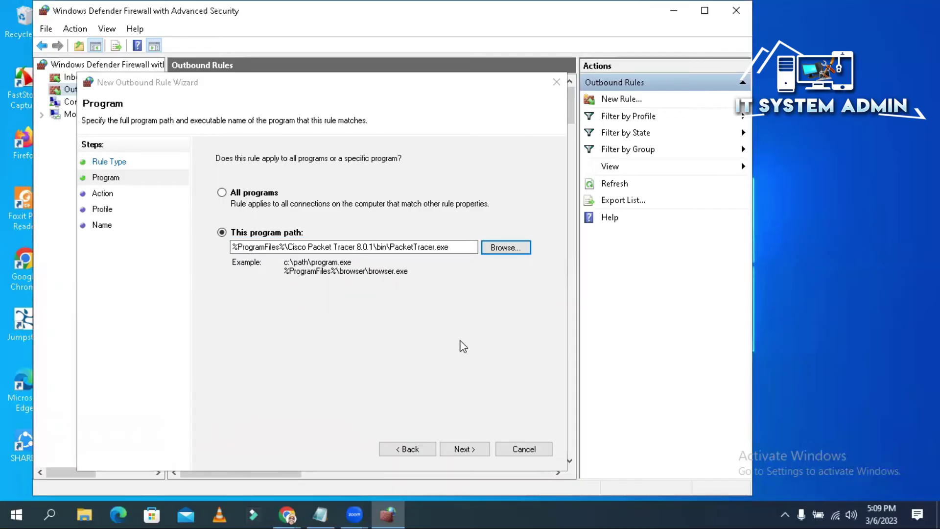
Step: Choose Block the connection, keep Domain, Private and Public profiles, and enter the name 'Cisco Packet Tracer'
click(459, 449)
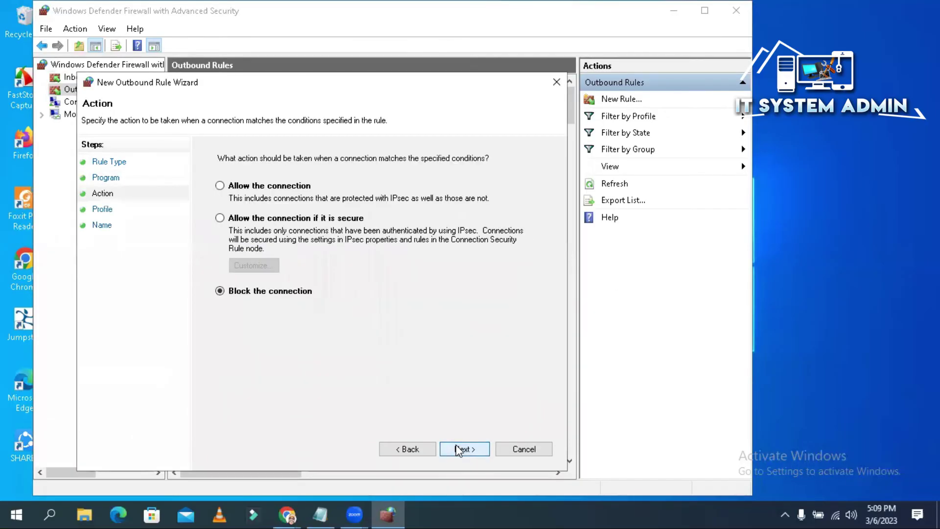
click(251, 294)
click(443, 449)
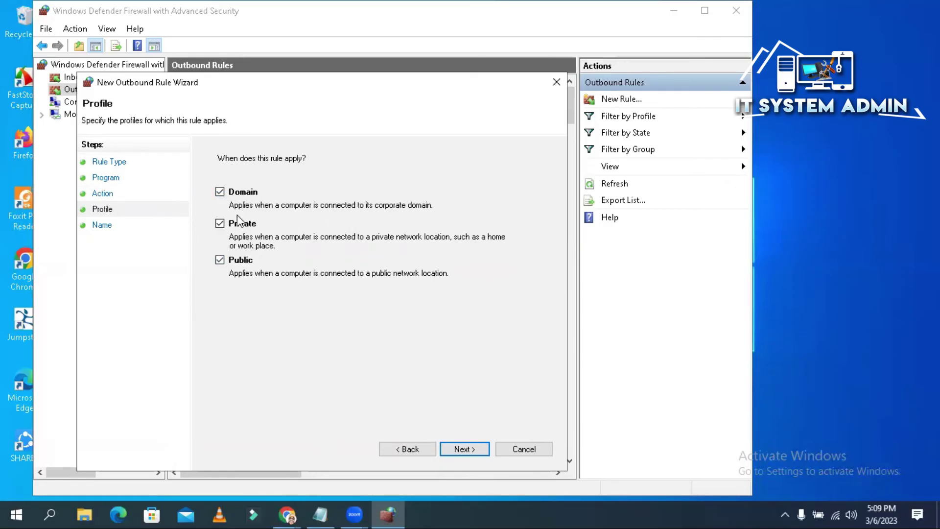
click(454, 443)
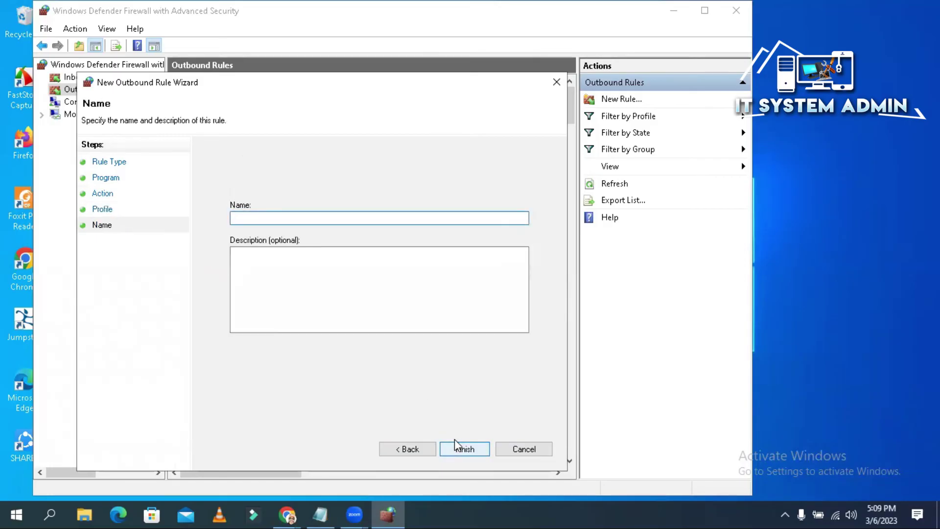
text(C)
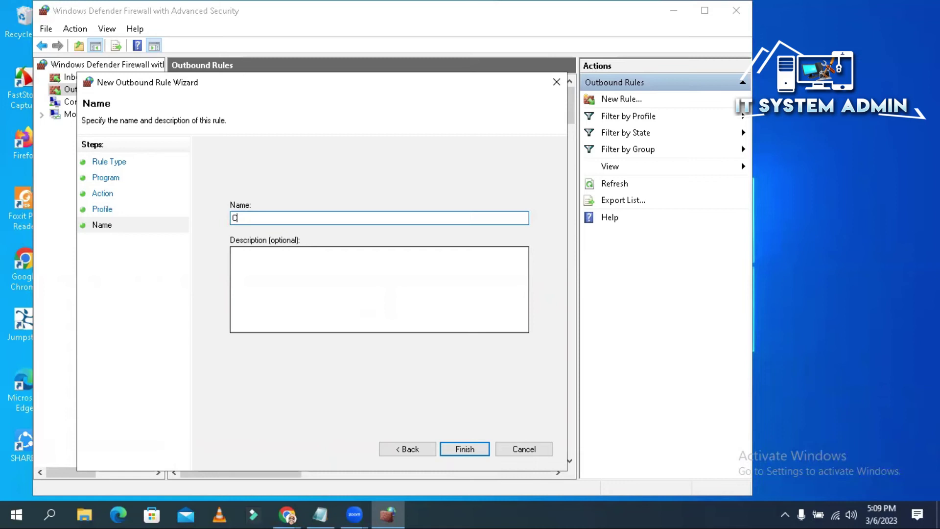
text(isco Packet Tracer)
Step: Finish the outbound rule, widen the list to confirm its Block action, and close the firewall console
click(459, 449)
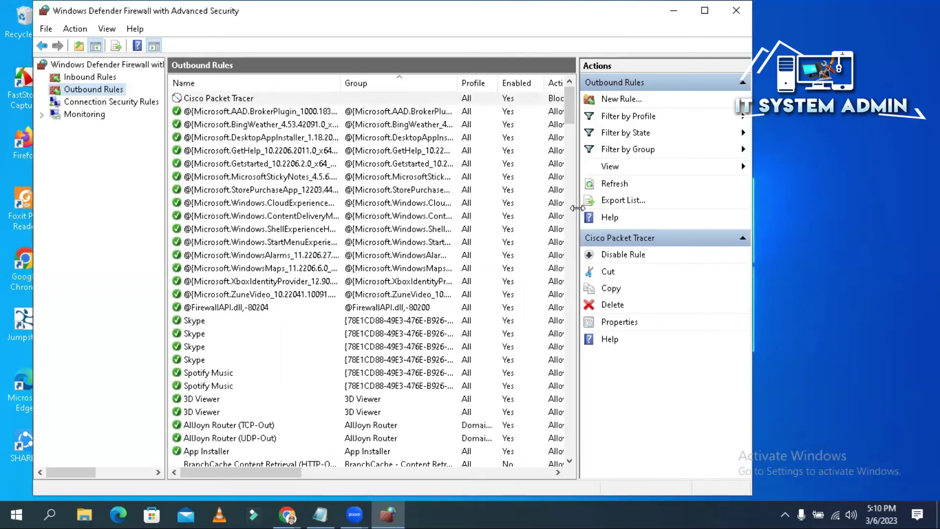
drag(578, 208, 652, 208)
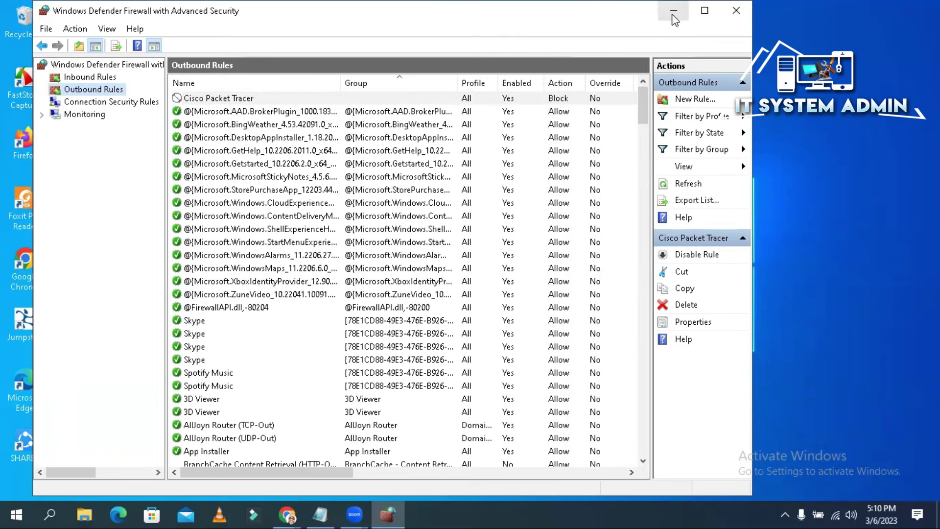
click(735, 10)
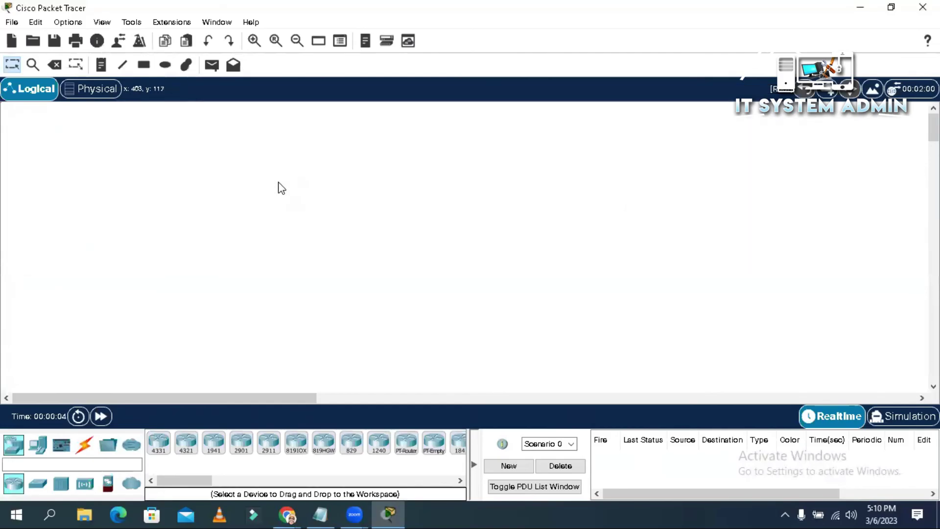
Step: Place two 2811 routers, Router0 and Router1, side by side on the canvas
click(111, 446)
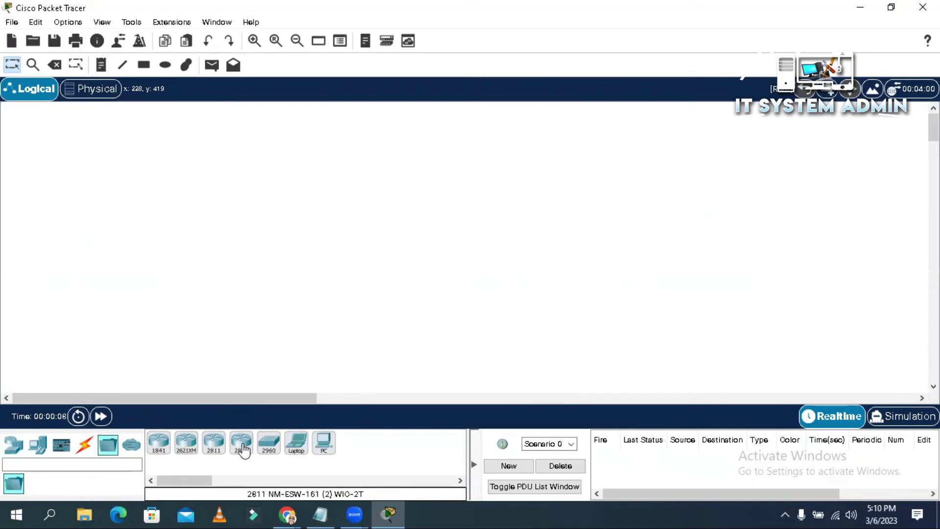
click(241, 444)
click(309, 175)
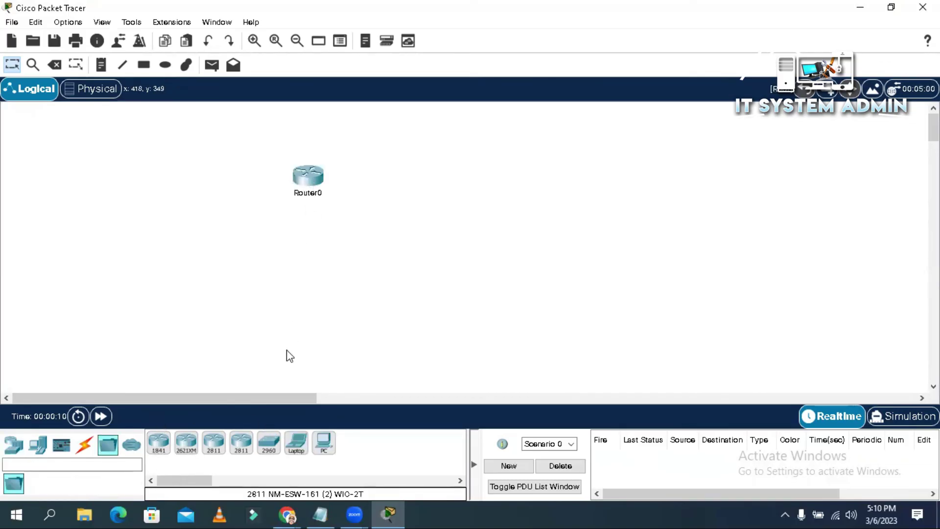
click(241, 444)
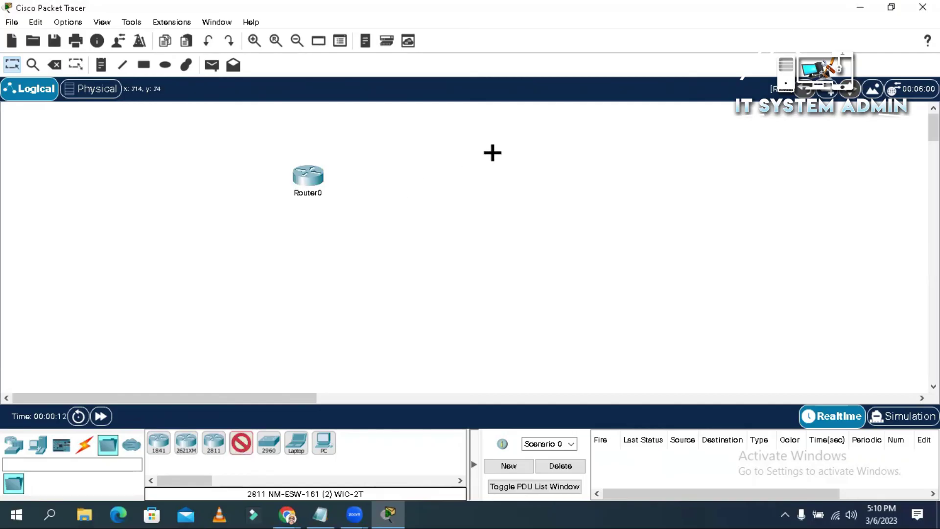
click(502, 185)
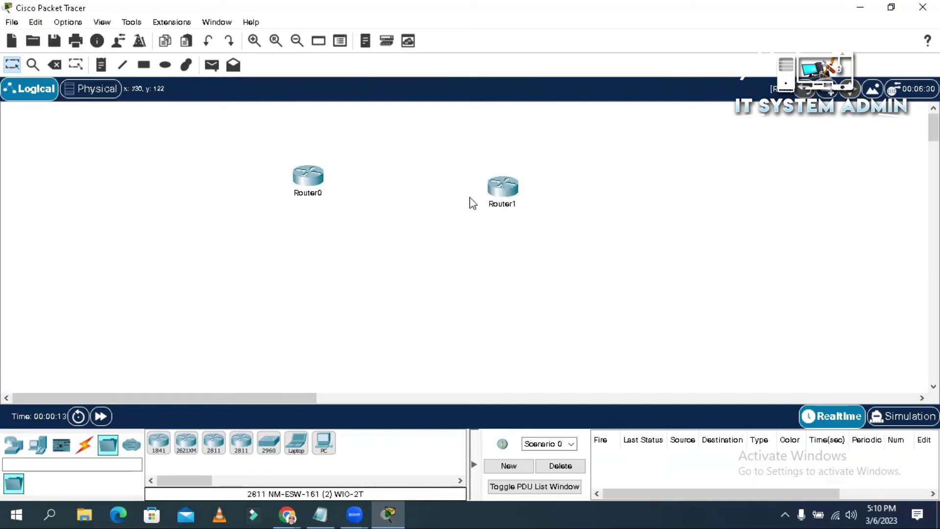
Step: Link Router0 to Router1 with the automatic connection cable, creating a serial link on Se0/0/0
click(83, 445)
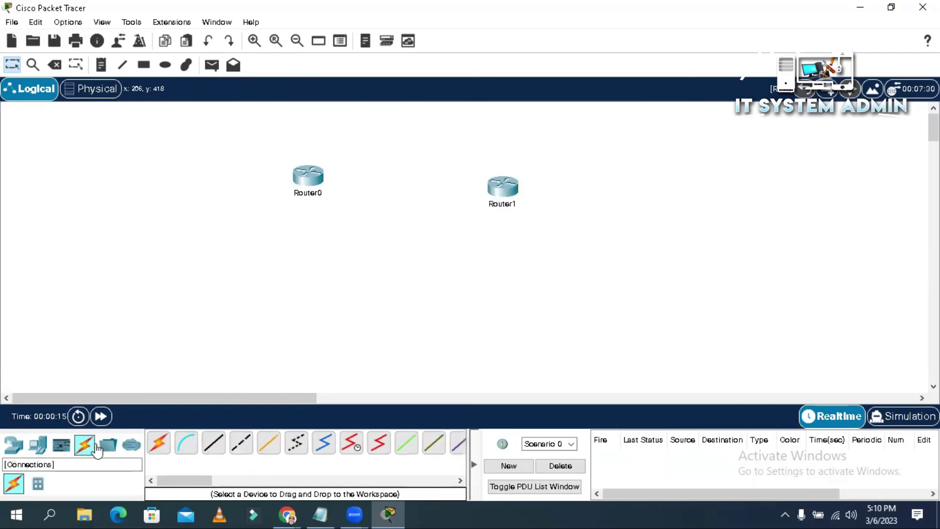
click(158, 445)
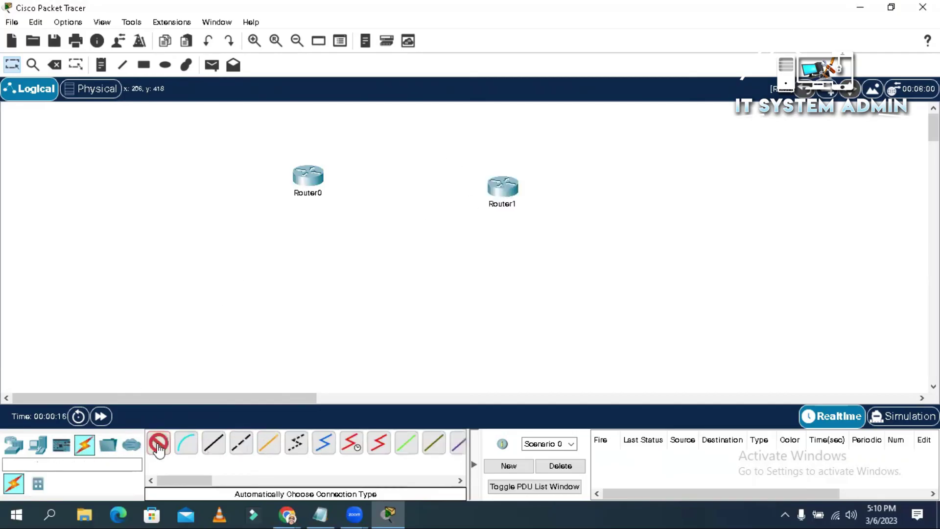
click(307, 177)
click(499, 191)
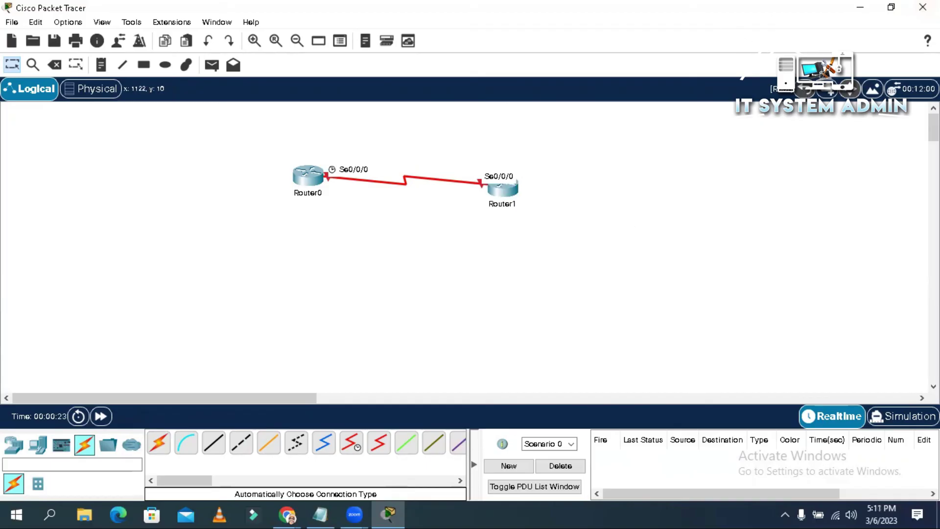
Step: Close Packet Tracer and decline to save the two-router topology
click(922, 7)
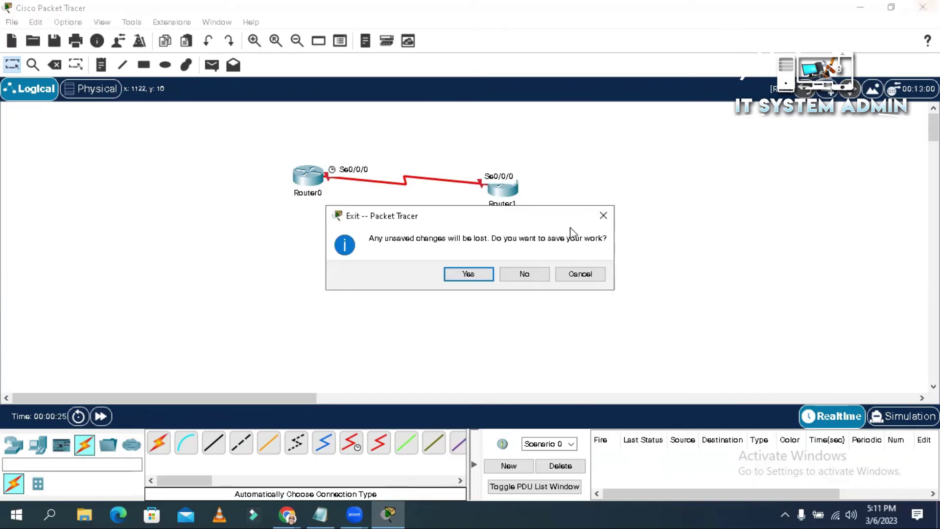
click(534, 273)
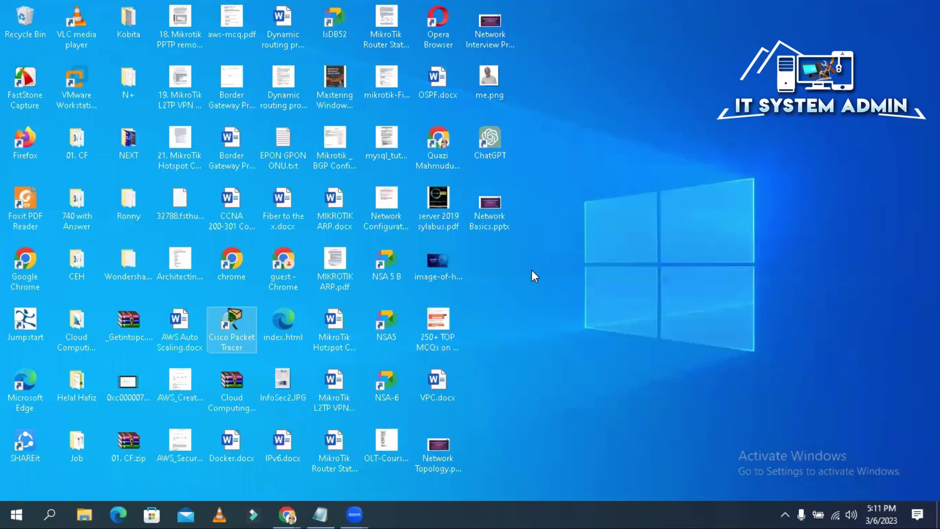